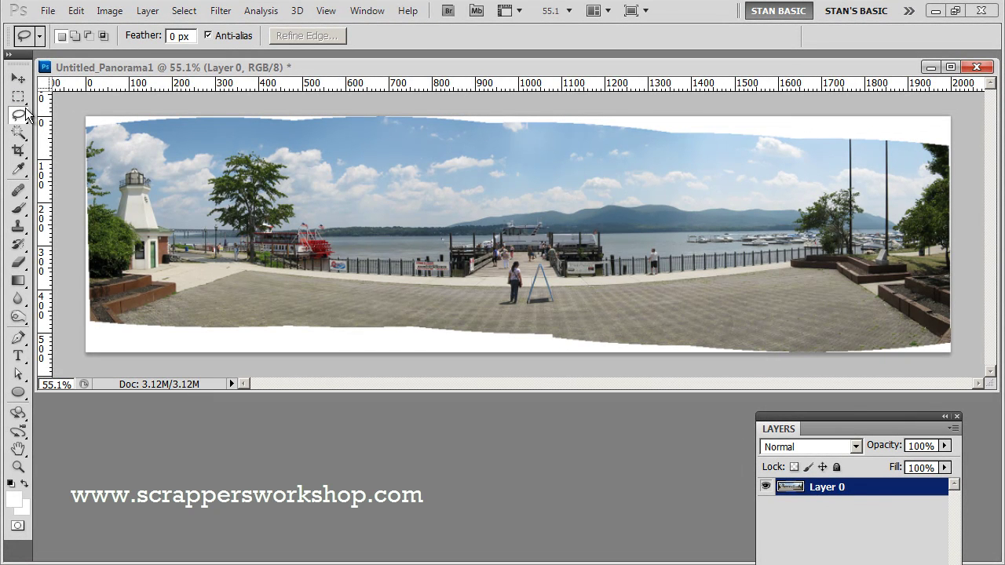
# Step: Draw a rectangular selection across nearly the whole panorama, then drop it
pyautogui.click(18, 98)
pyautogui.moveTo(314, 167); pyautogui.dragTo(786, 233)
pyautogui.moveTo(906, 319); pyautogui.dragTo(939, 343)
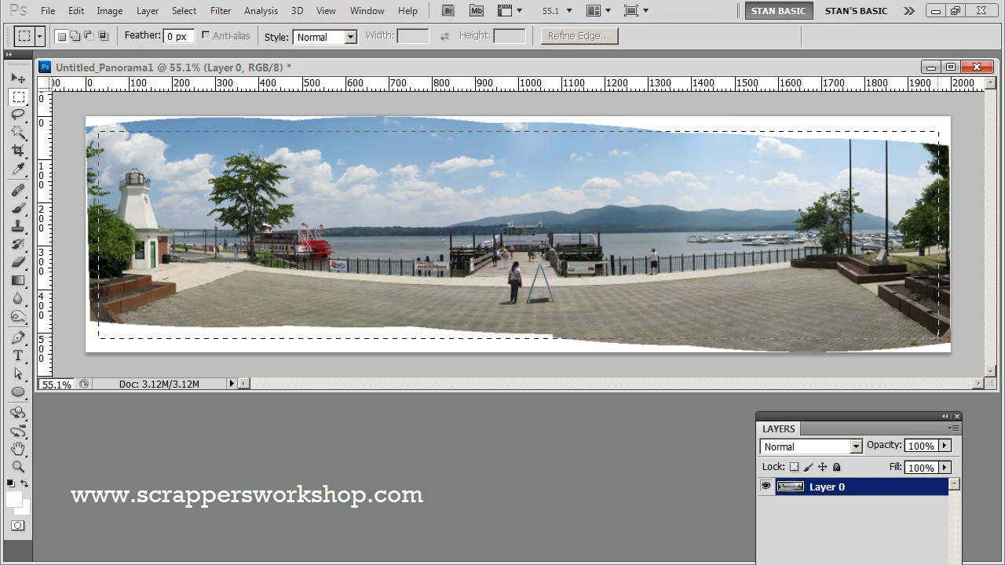
pyautogui.moveTo(939, 339); pyautogui.dragTo(939, 339)
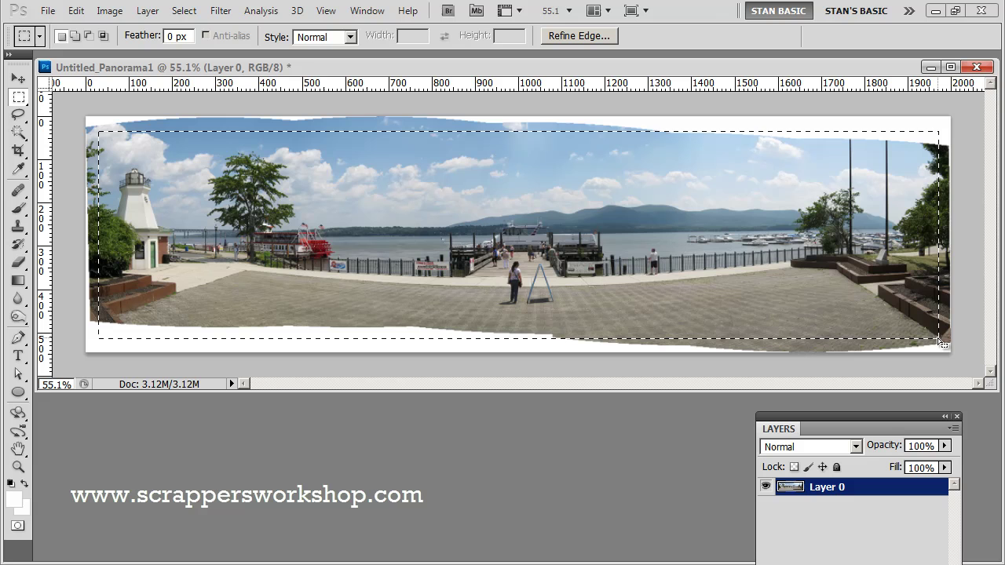
pyautogui.click(792, 156)
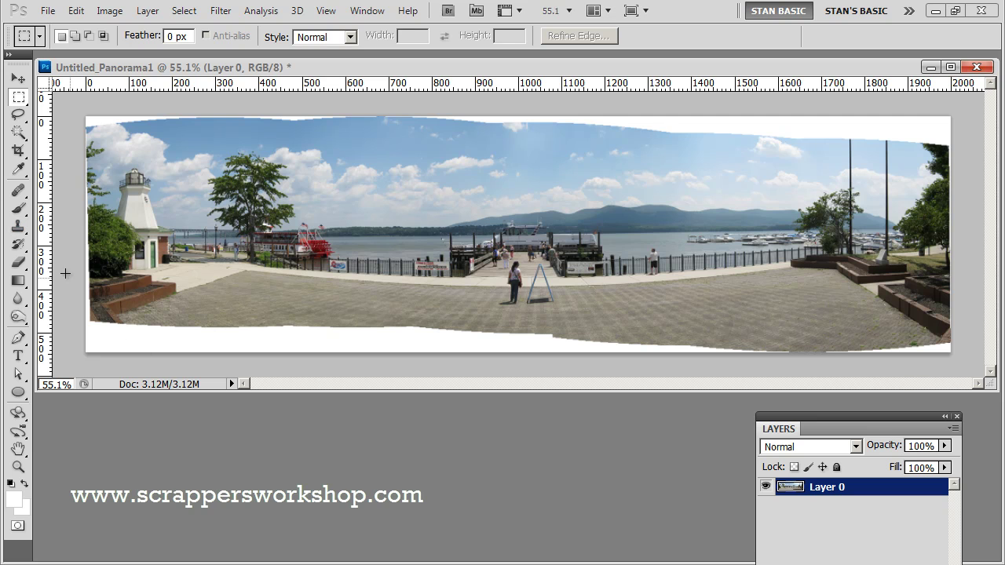
# Step: Select the white border gaps around the panorama using Select > Color Range
pyautogui.click(17, 226)
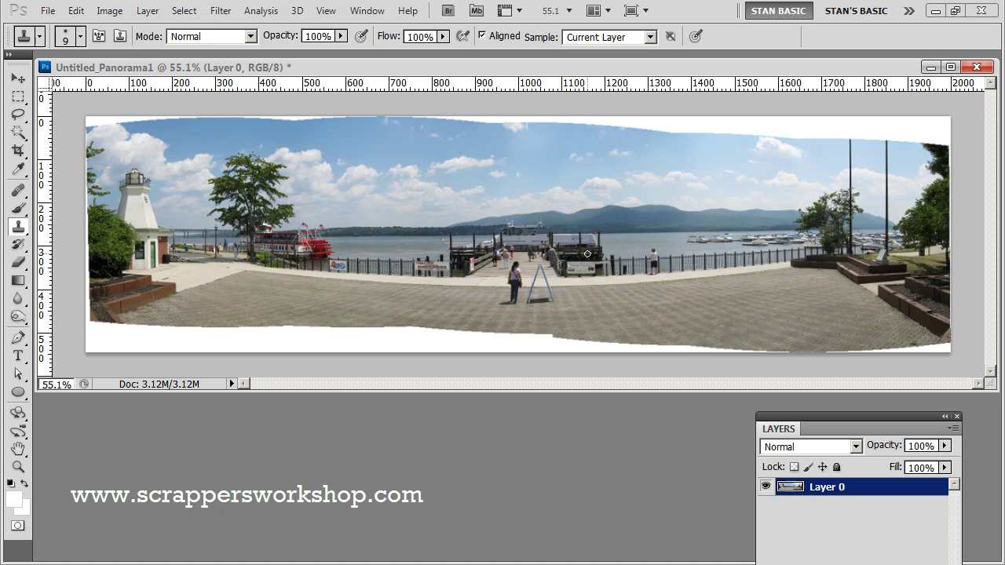
pyautogui.click(187, 12)
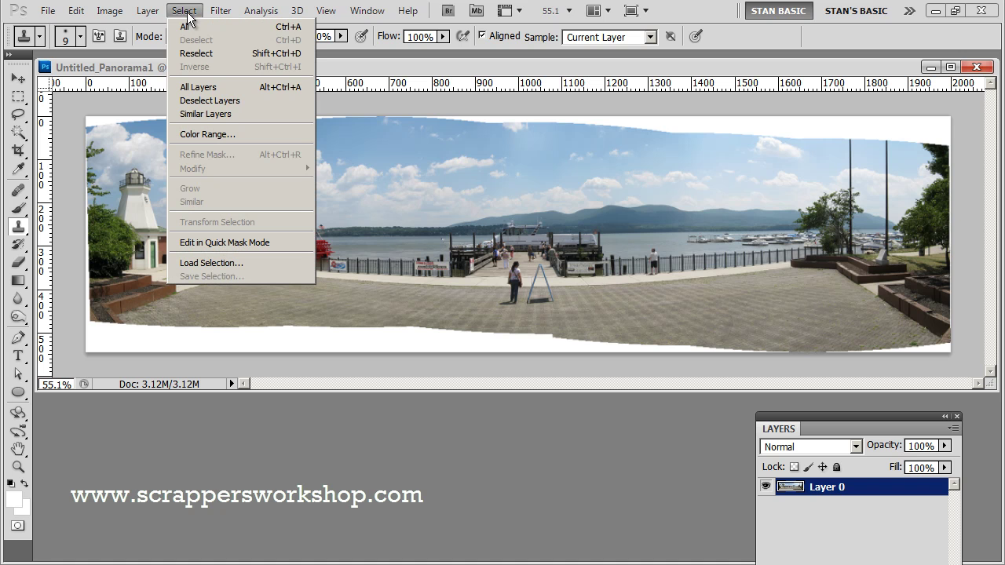
pyautogui.click(218, 134)
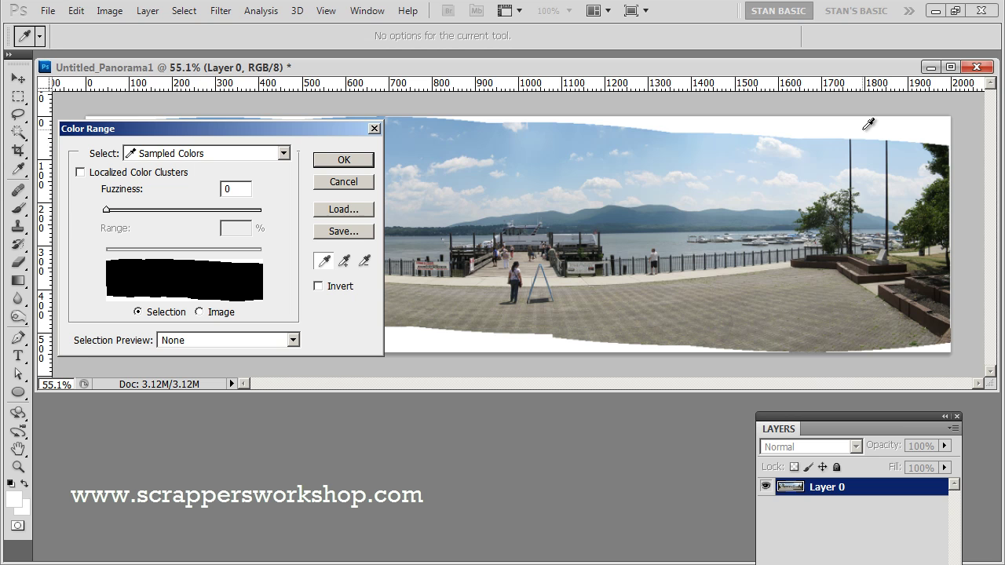
pyautogui.click(345, 160)
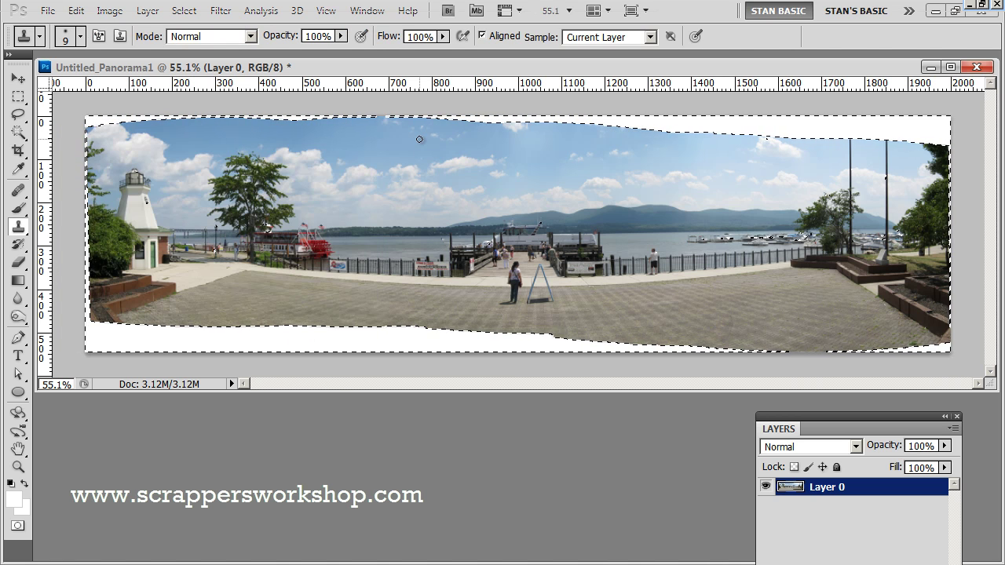
# Step: Alt-lasso out the lighthouse, mid-photo, right side, boats and pier from the selection
pyautogui.click(18, 114)
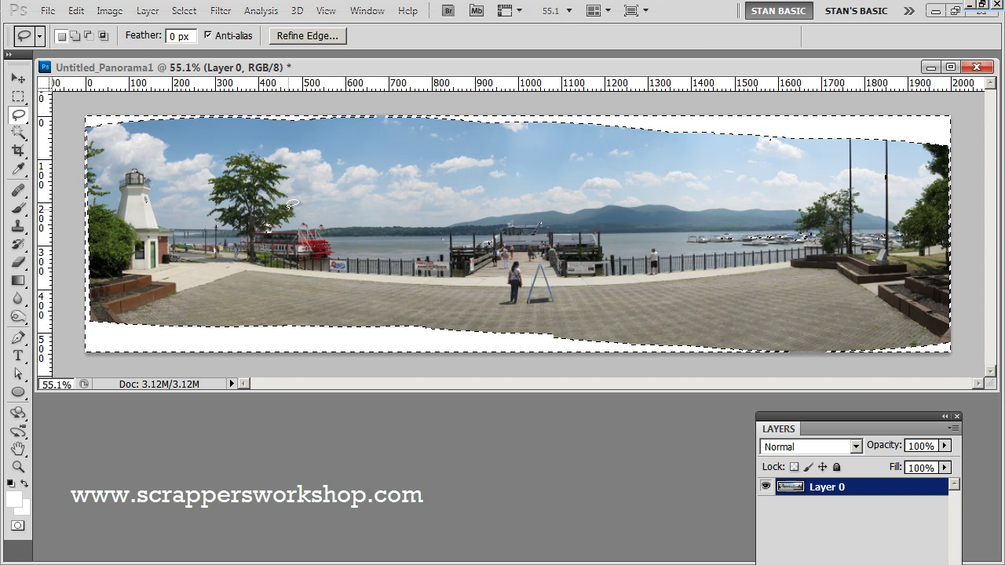
pyautogui.press('alt')
pyautogui.press('alt')
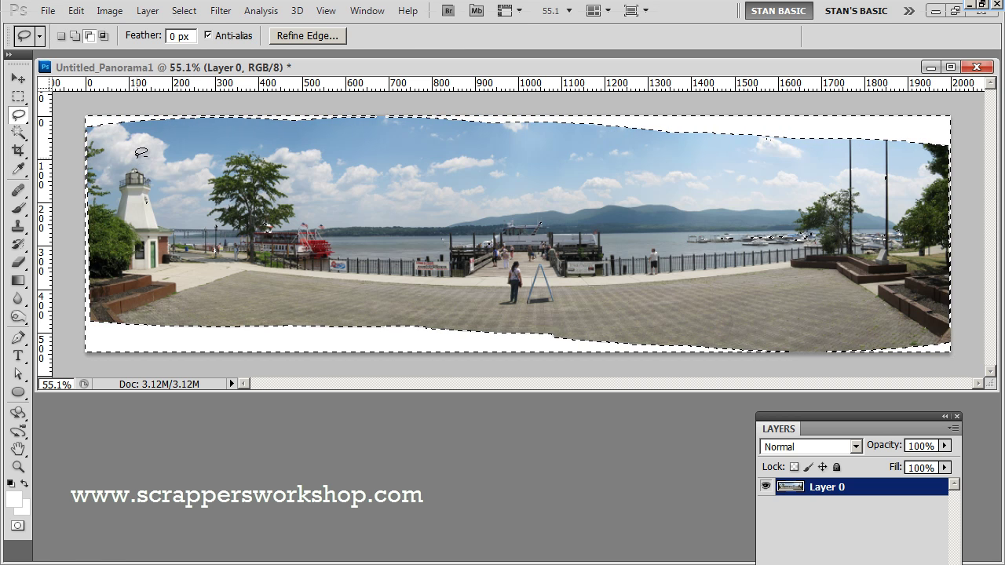
pyautogui.moveTo(126, 168)
pyautogui.mouseDown()
pyautogui.moveTo(143, 241)
pyautogui.moveTo(207, 273)
pyautogui.moveTo(350, 284)
pyautogui.moveTo(334, 219)
pyautogui.moveTo(250, 190)
pyautogui.mouseUp()
pyautogui.moveTo(532, 198)
pyautogui.mouseDown()
pyautogui.moveTo(429, 203)
pyautogui.moveTo(450, 266)
pyautogui.moveTo(553, 290)
pyautogui.moveTo(593, 256)
pyautogui.mouseUp()
pyautogui.moveTo(672, 249)
pyautogui.mouseDown()
pyautogui.moveTo(758, 292)
pyautogui.moveTo(823, 296)
pyautogui.moveTo(916, 266)
pyautogui.moveTo(932, 212)
pyautogui.moveTo(895, 164)
pyautogui.moveTo(783, 180)
pyautogui.mouseUp()
pyautogui.moveTo(672, 217)
pyautogui.mouseDown()
pyautogui.moveTo(656, 240)
pyautogui.moveTo(675, 273)
pyautogui.moveTo(691, 251)
pyautogui.moveTo(735, 245)
pyautogui.mouseUp()
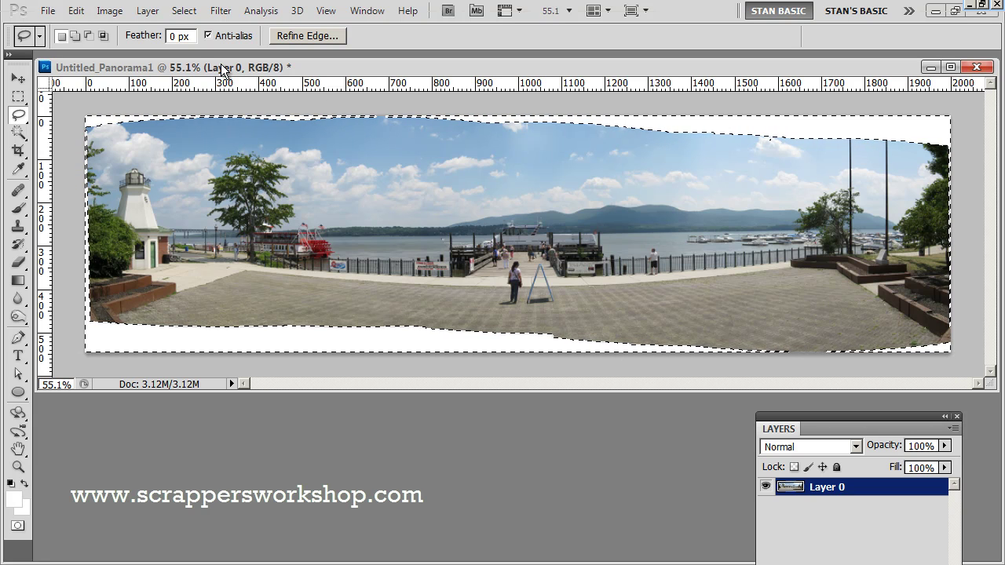
pyautogui.click(192, 14)
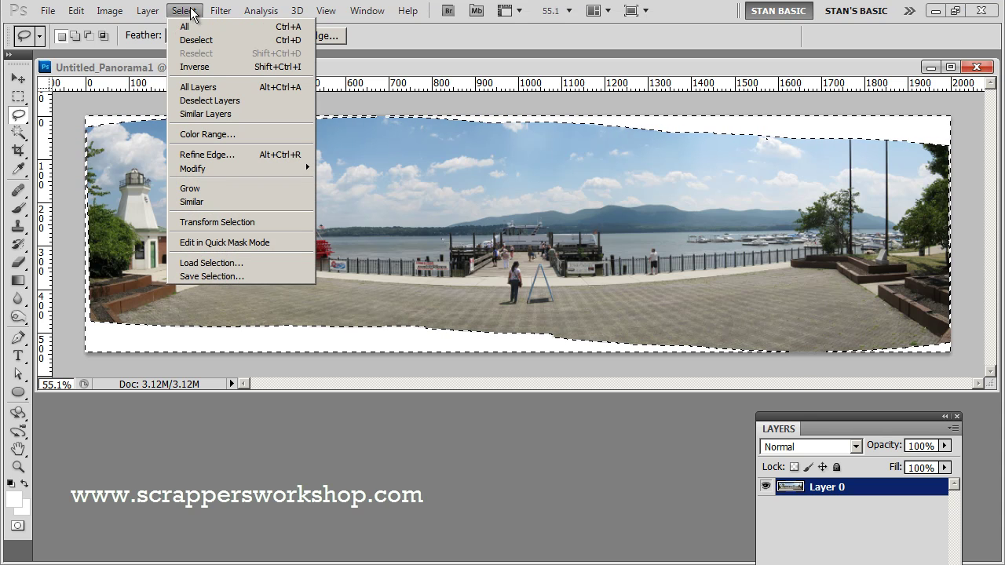
# Step: Expand the selection by 2 pixels
pyautogui.moveTo(203, 167)
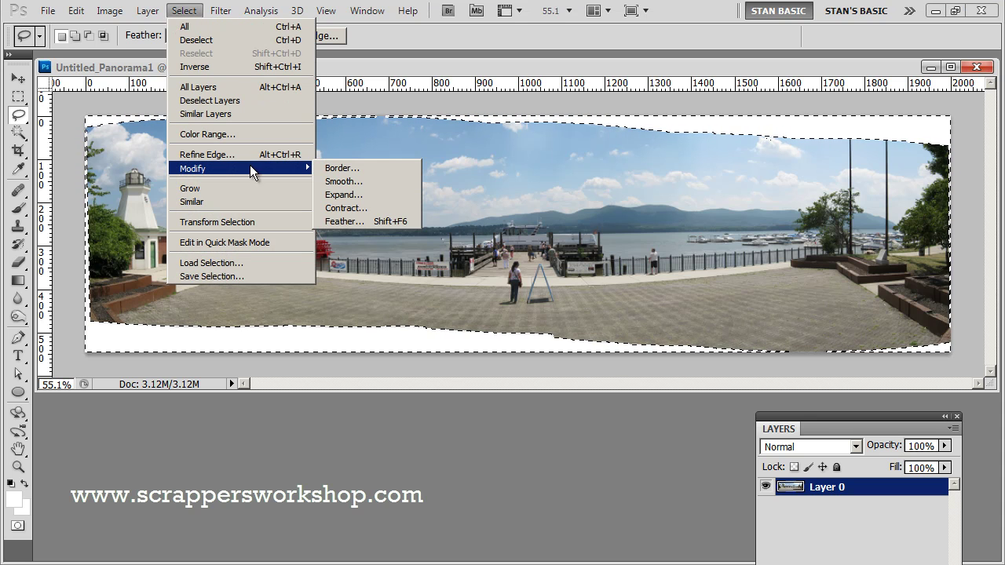
pyautogui.click(330, 196)
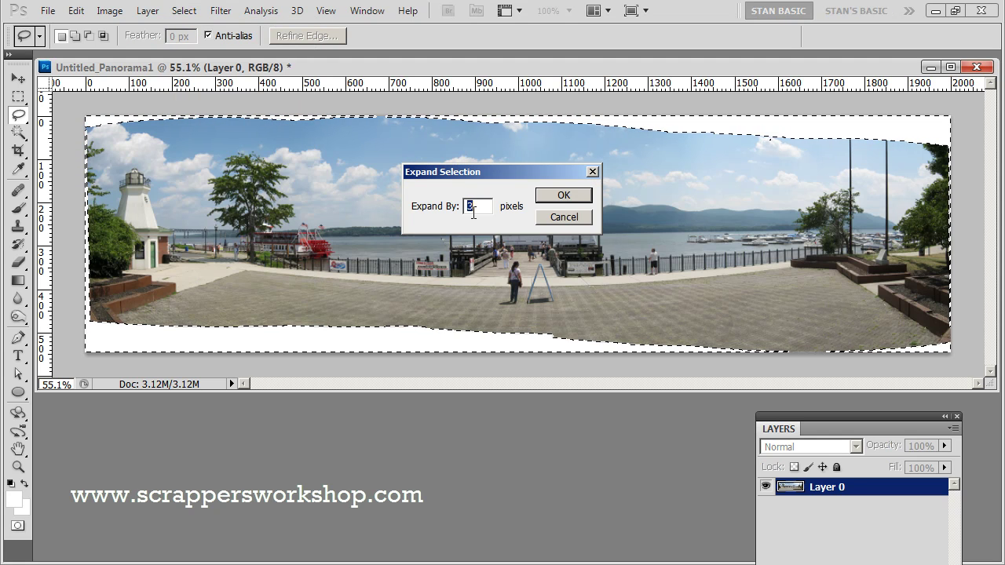
pyautogui.write('2')
pyautogui.click(560, 196)
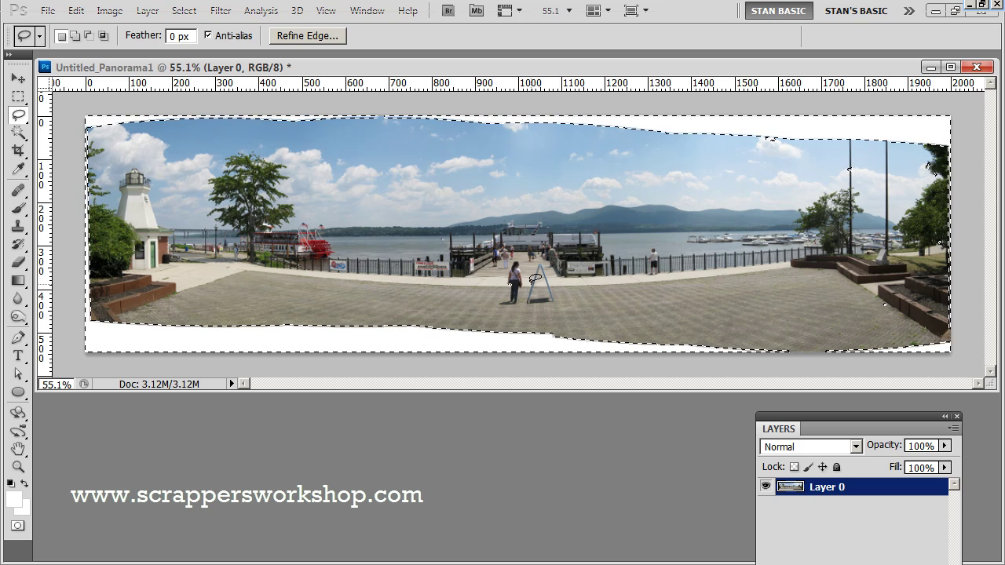
# Step: Alt-lasso the walking woman and right-edge sky out of the selection
pyautogui.press('alt')
pyautogui.moveTo(534, 297); pyautogui.dragTo(510, 275)
pyautogui.moveTo(929, 169)
pyautogui.mouseDown()
pyautogui.moveTo(832, 155)
pyautogui.moveTo(844, 189)
pyautogui.mouseUp()
# Step: Fill the selected edges with Content-Aware via Edit > Fill, then deselect
pyautogui.click(80, 14)
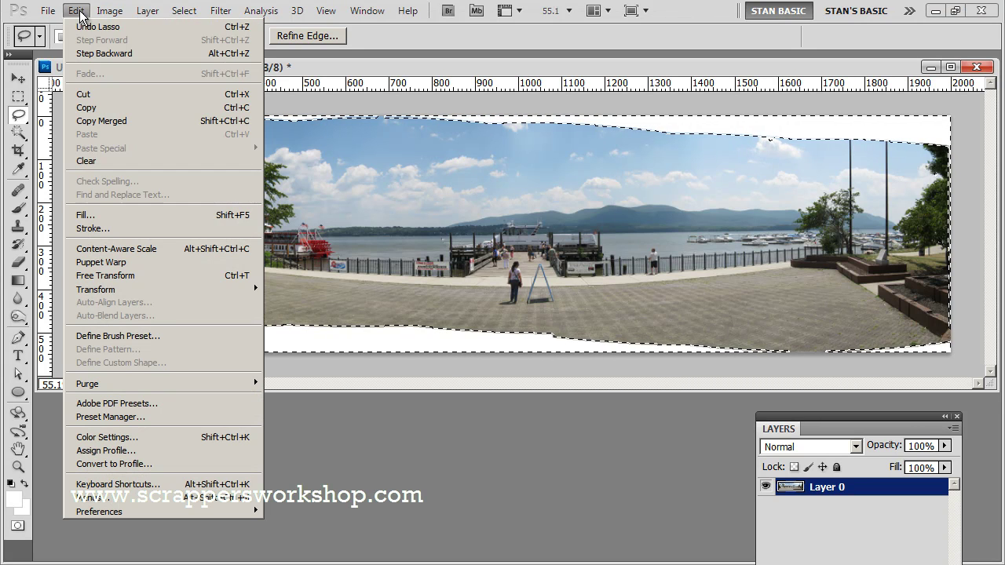
pyautogui.click(110, 216)
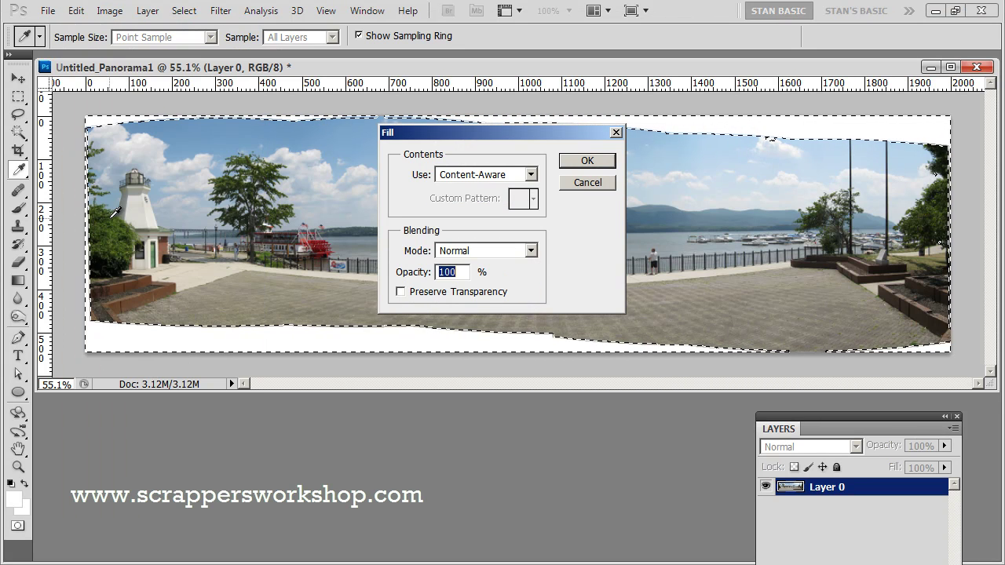
pyautogui.click(532, 173)
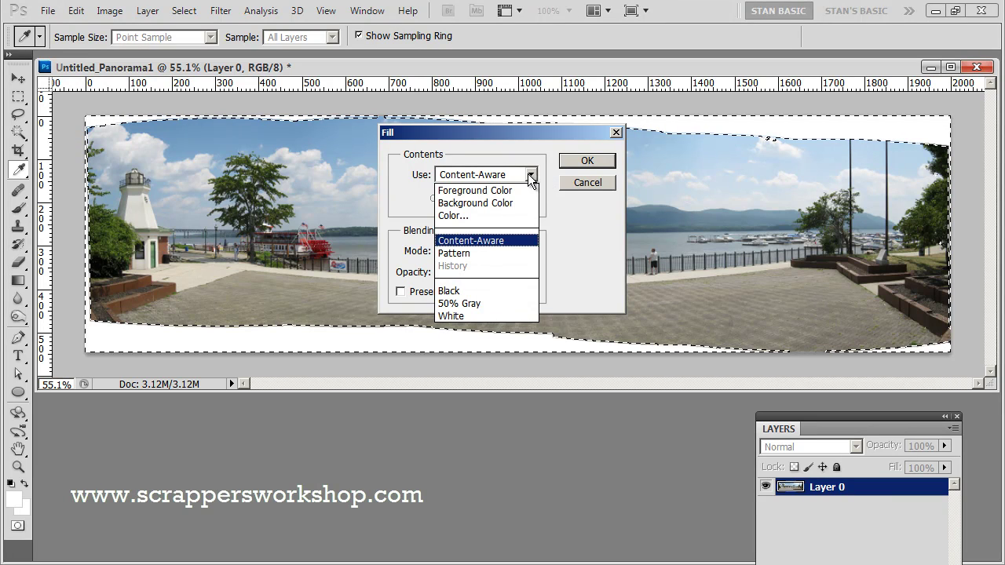
pyautogui.click(479, 242)
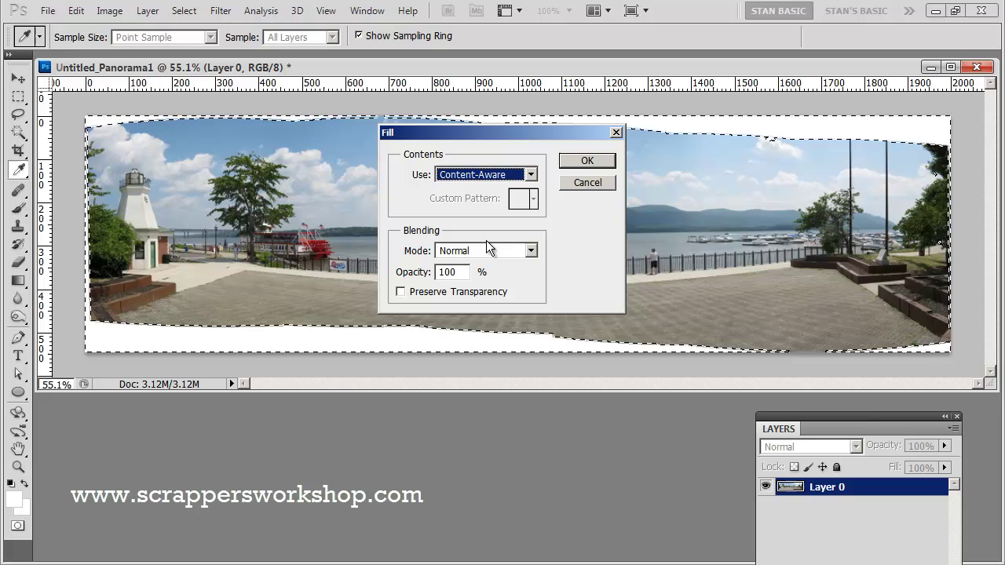
pyautogui.click(584, 161)
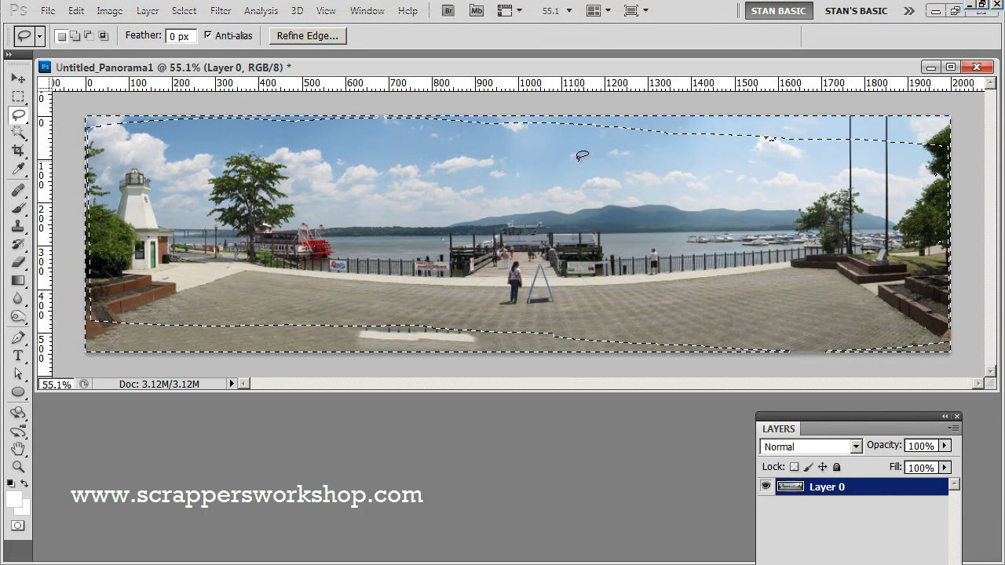
pyautogui.hotkey('ctrl', 'd')
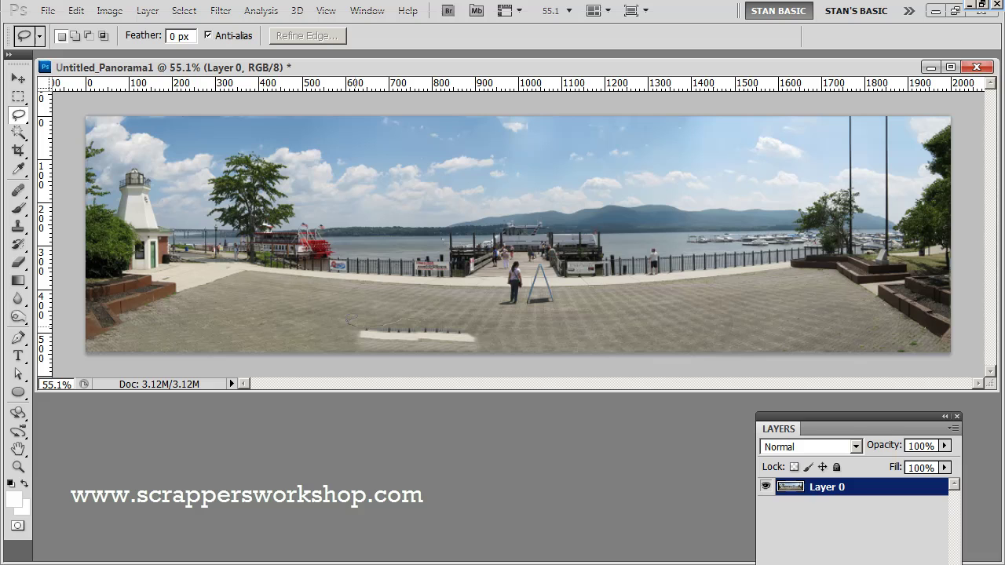
# Step: Lasso the leftover pale plaza patch, Content-Aware fill it, then deselect
pyautogui.moveTo(372, 336); pyautogui.dragTo(455, 342)
pyautogui.moveTo(402, 318); pyautogui.dragTo(401, 320)
pyautogui.click(74, 11)
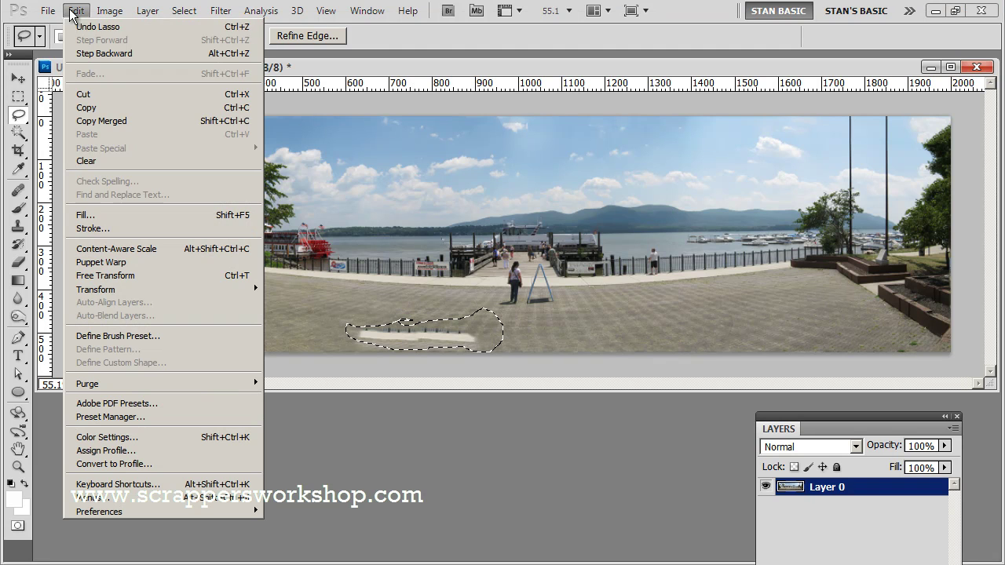
pyautogui.click(181, 214)
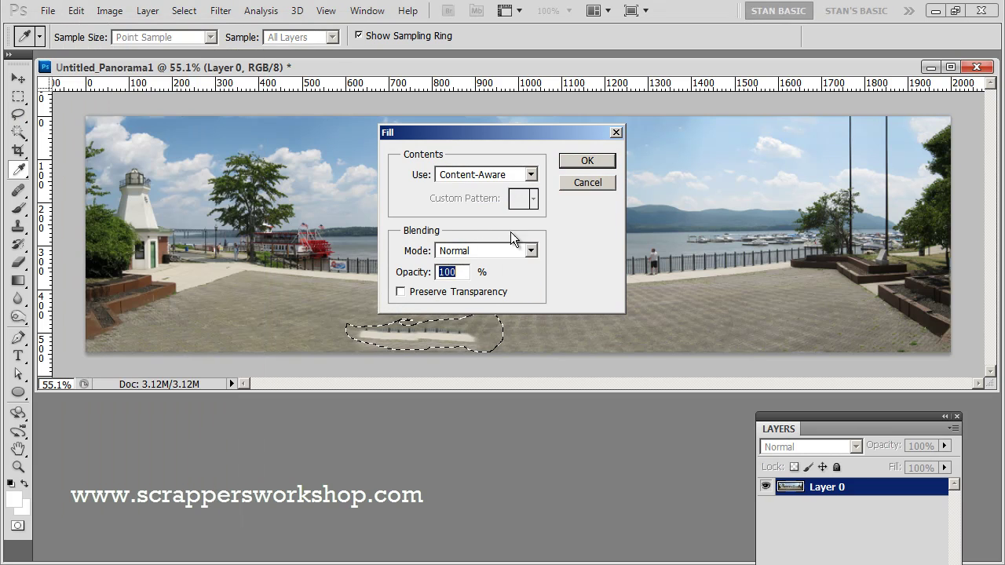
pyautogui.click(588, 161)
pyautogui.hotkey('ctrl', 'd')
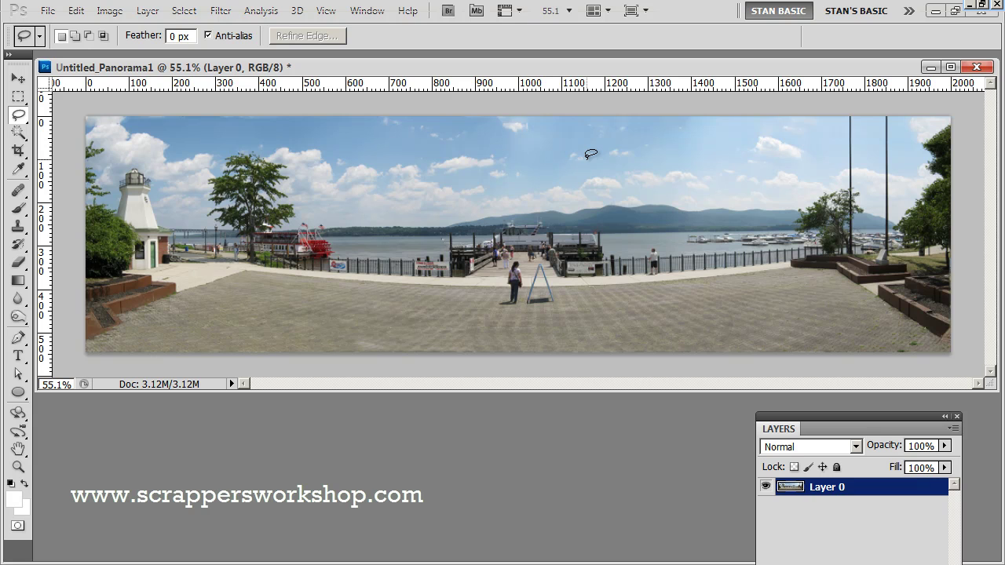